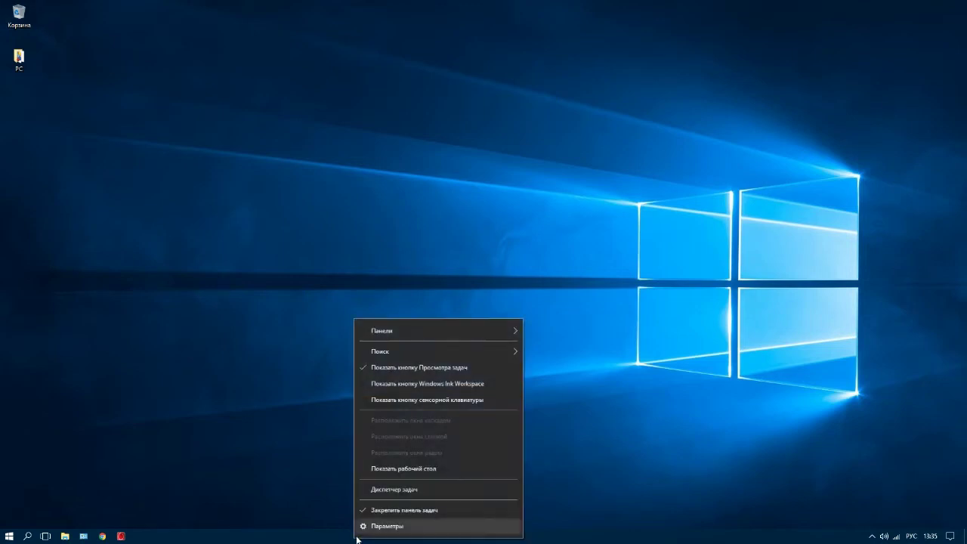
Inspect the services running under «Узел службы: локальная система» in Task Manager and close it.
{"action": "left_click", "coordinate": [390, 491]}
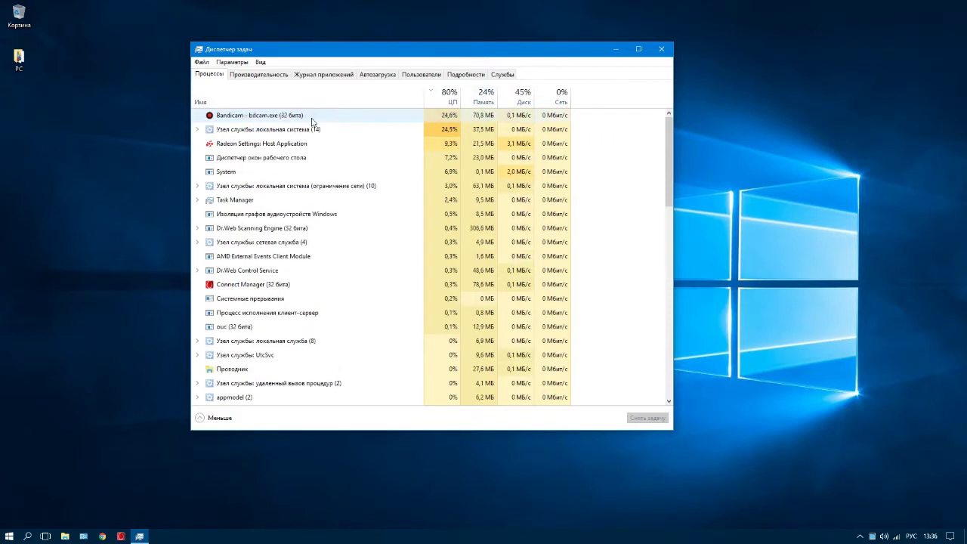
{"action": "left_click", "coordinate": [199, 129]}
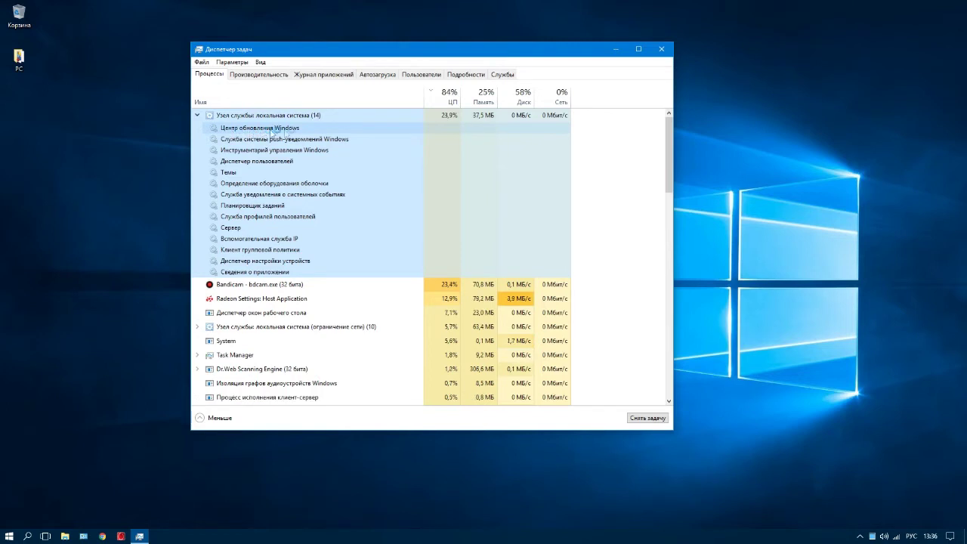
{"action": "left_click", "coordinate": [198, 116]}
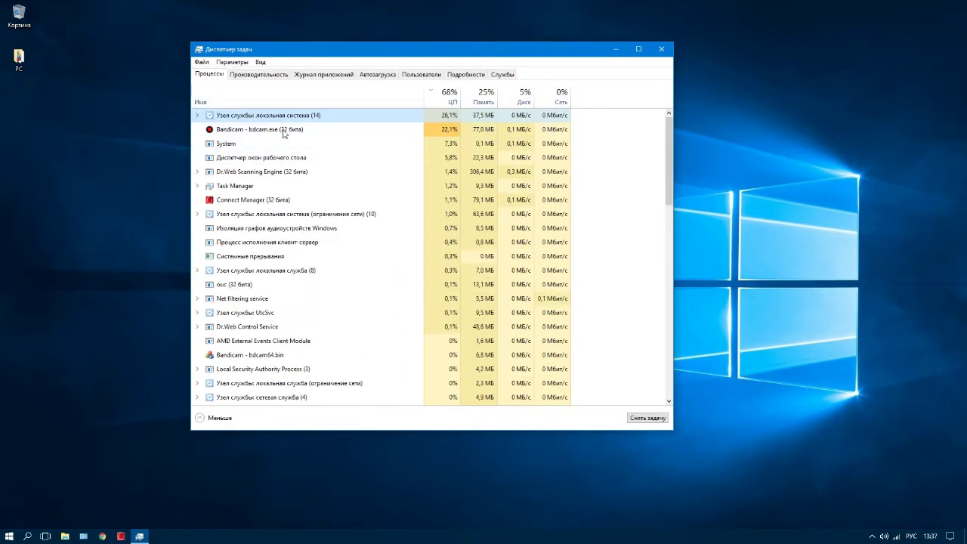
{"action": "left_click", "coordinate": [662, 50]}
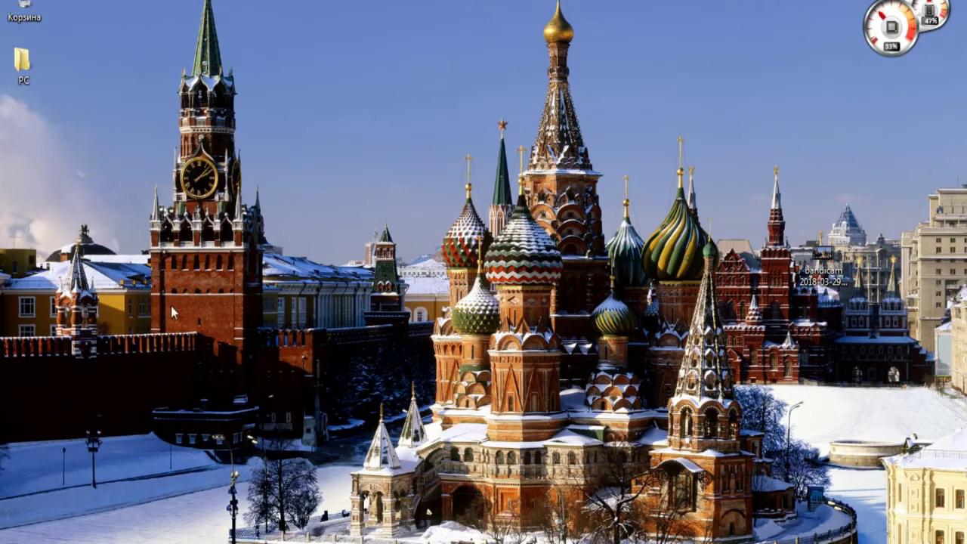
Open Центр обновления Windows from the Control Panel, with the items shown as «Крупные значки».
{"action": "key", "text": "super"}
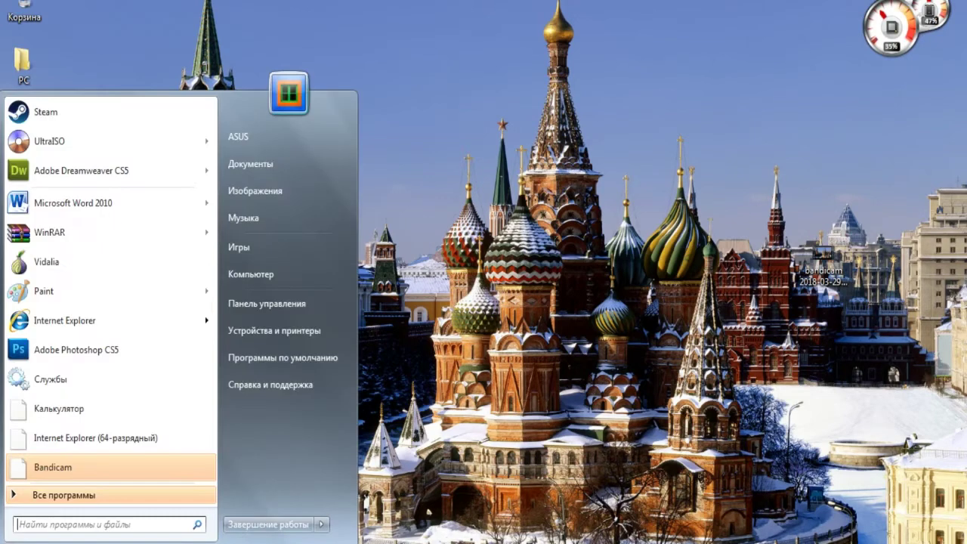
{"action": "left_click", "coordinate": [271, 304]}
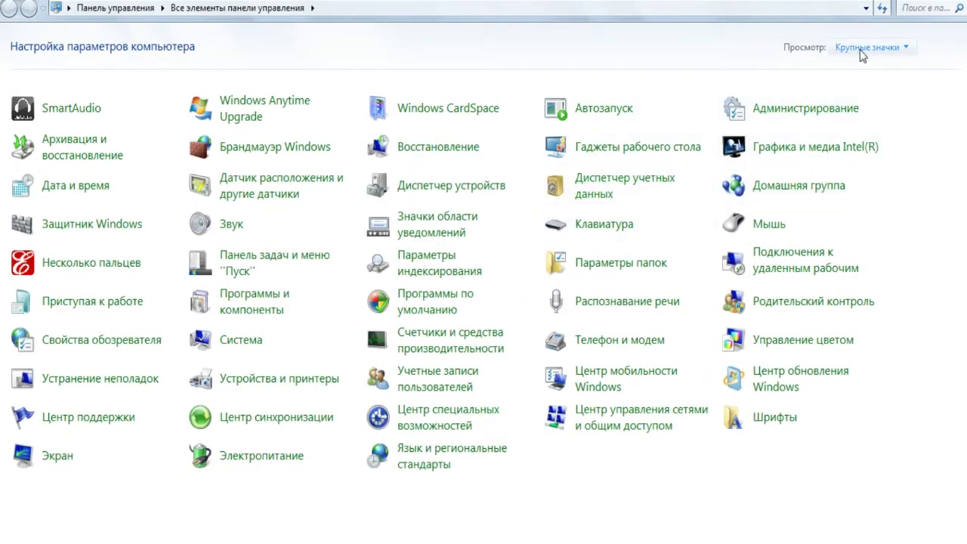
{"action": "left_click", "coordinate": [903, 47]}
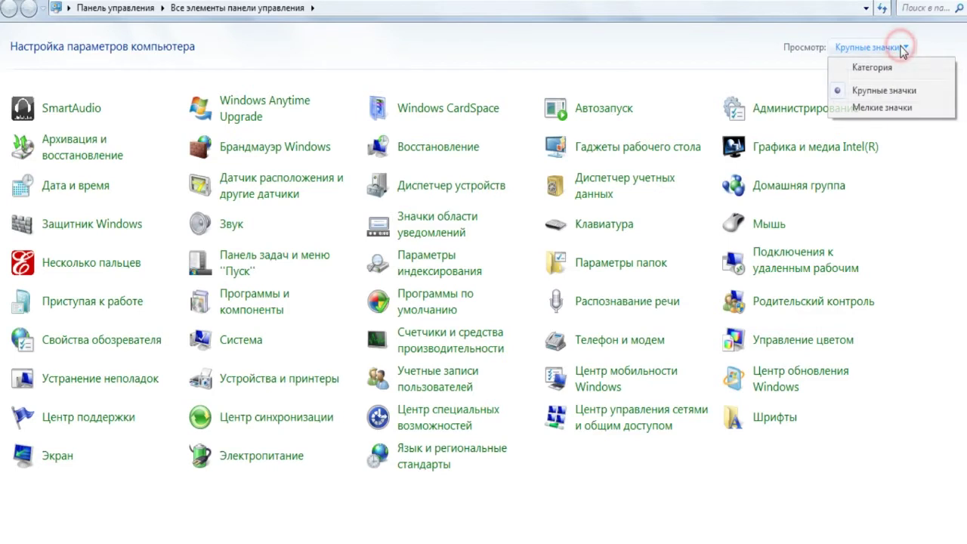
{"action": "left_click", "coordinate": [873, 91]}
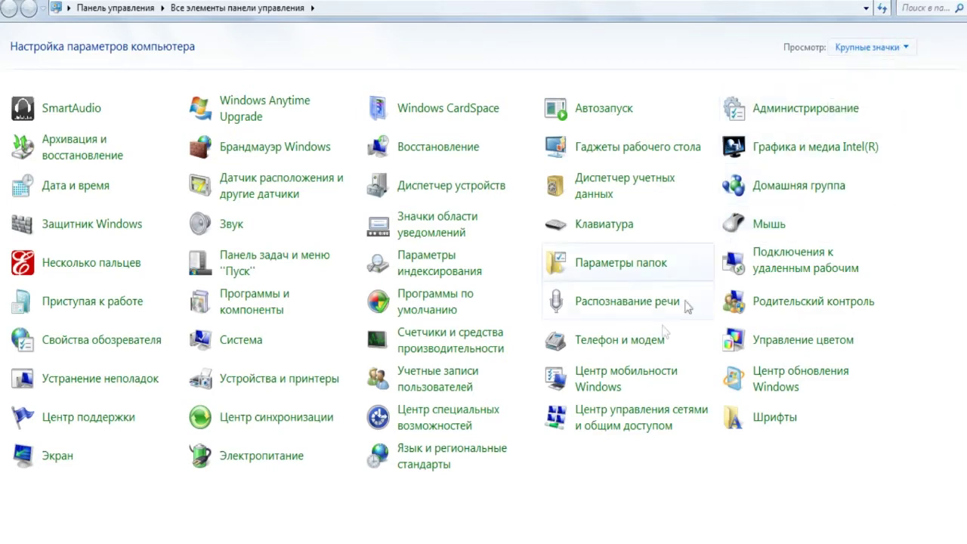
{"action": "left_click", "coordinate": [784, 385]}
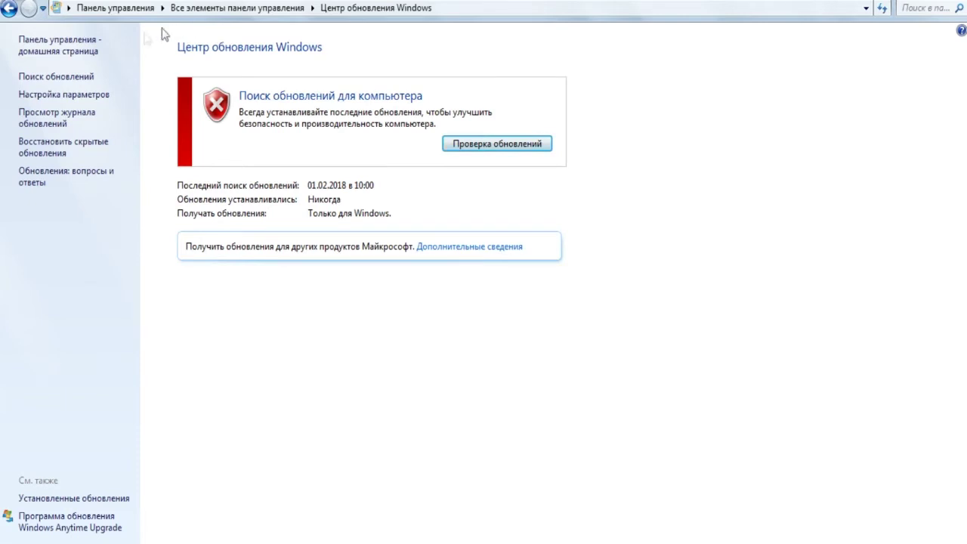
Set important updates to «Не проверять наличие обновлений (не рекомендуется)» in the Windows Update settings and save.
{"action": "left_click", "coordinate": [65, 97]}
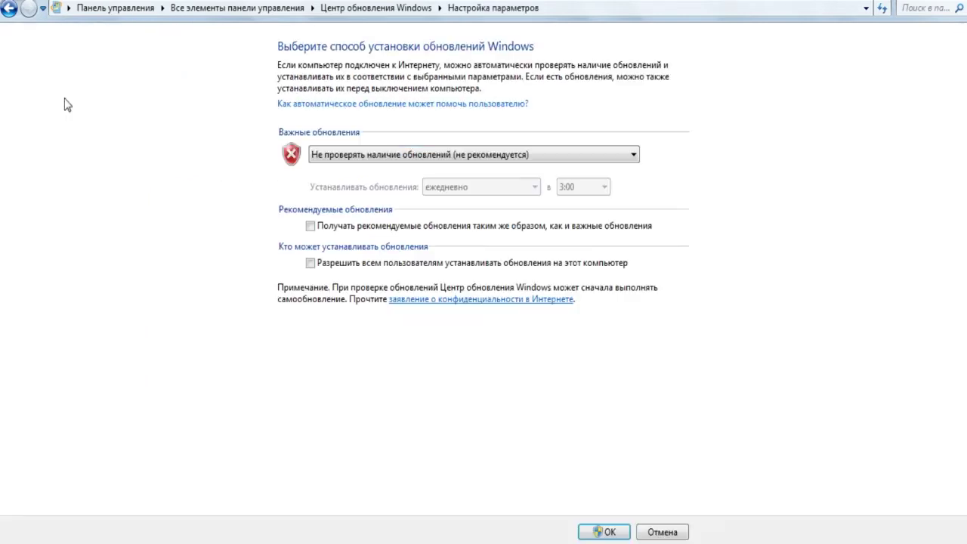
{"action": "left_click", "coordinate": [358, 156]}
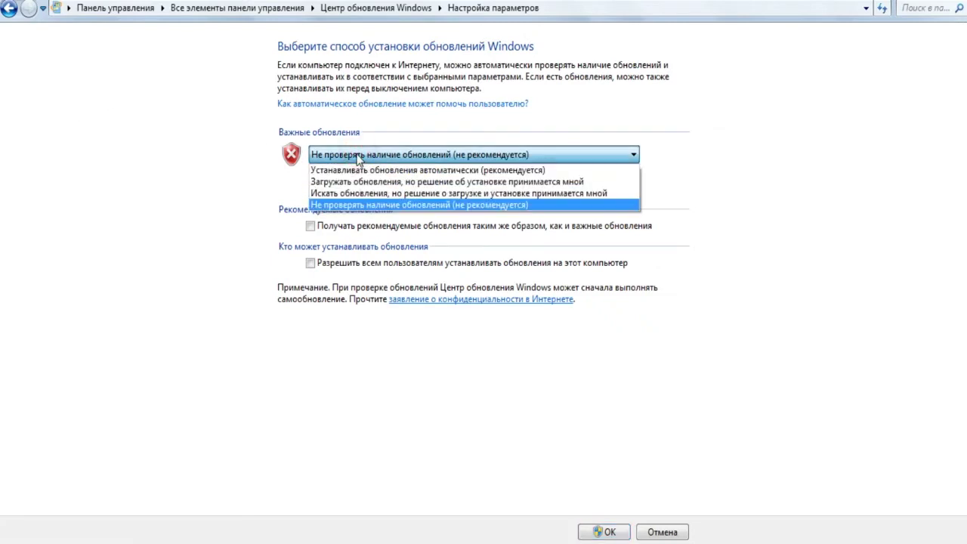
{"action": "left_click", "coordinate": [378, 206]}
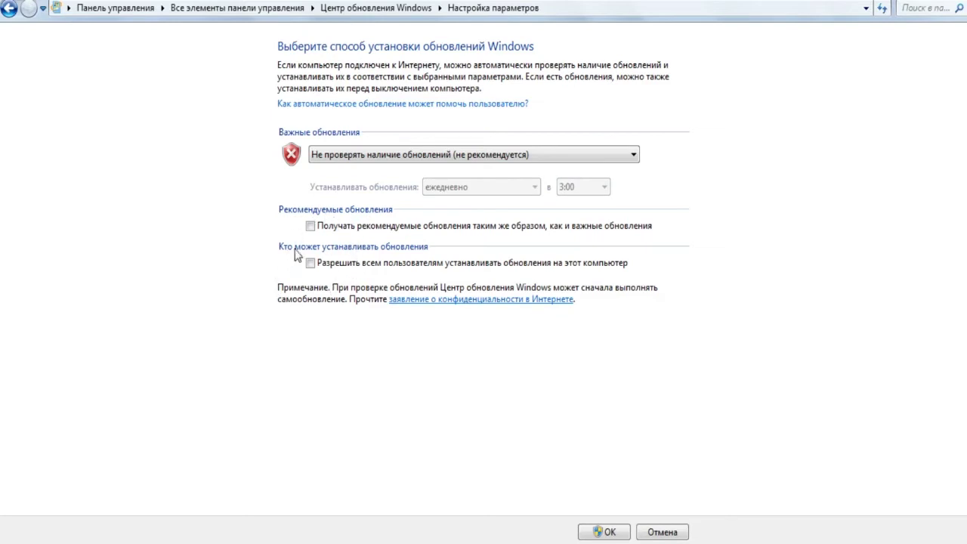
{"action": "left_click", "coordinate": [607, 532]}
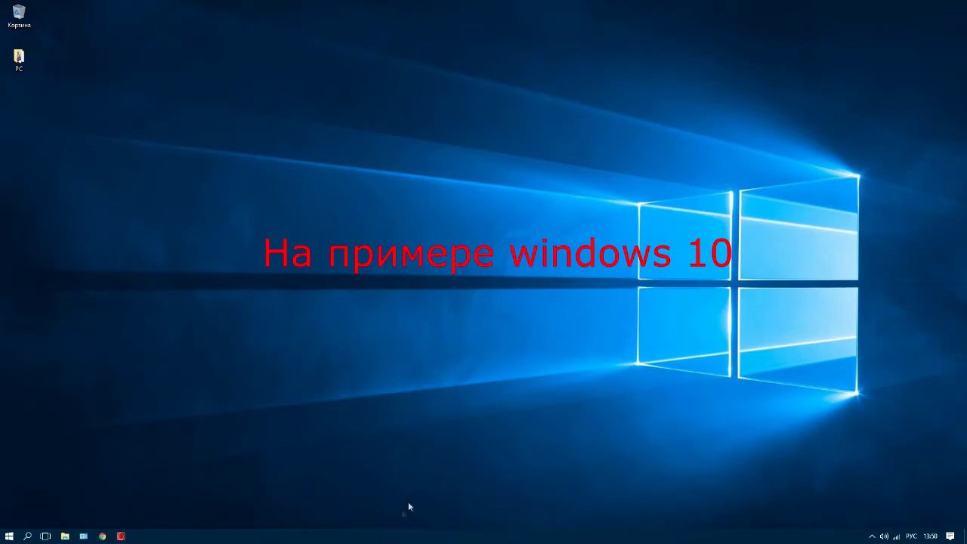
Open the Services console from the «Центр обновления Windows» entry under «Узел службы: локальная система» in Task Manager.
{"action": "right_click", "coordinate": [403, 540]}
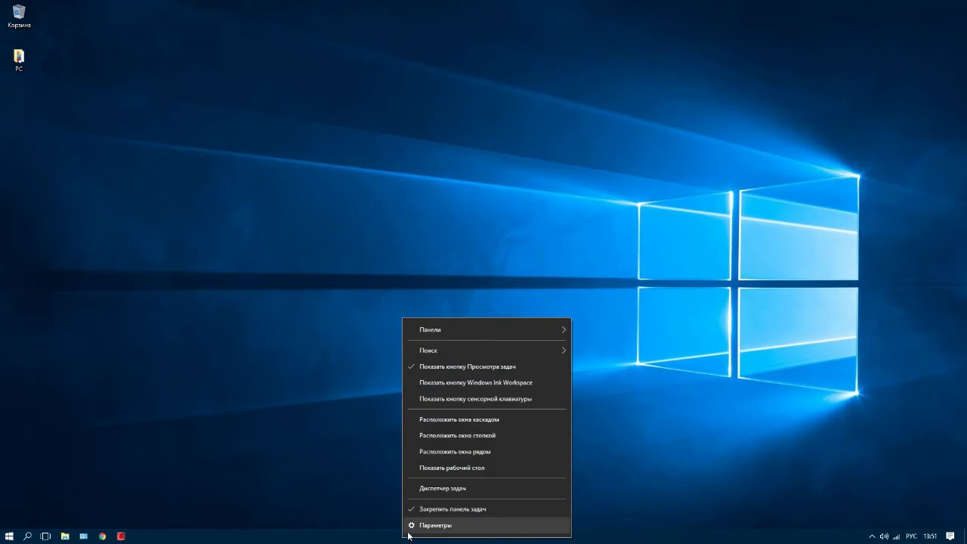
{"action": "left_click", "coordinate": [436, 488]}
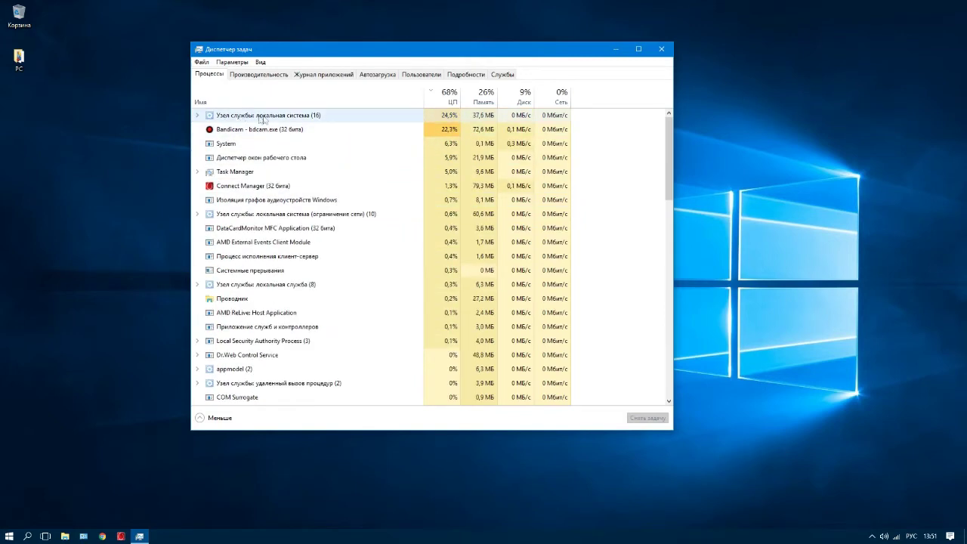
{"action": "left_click", "coordinate": [197, 115]}
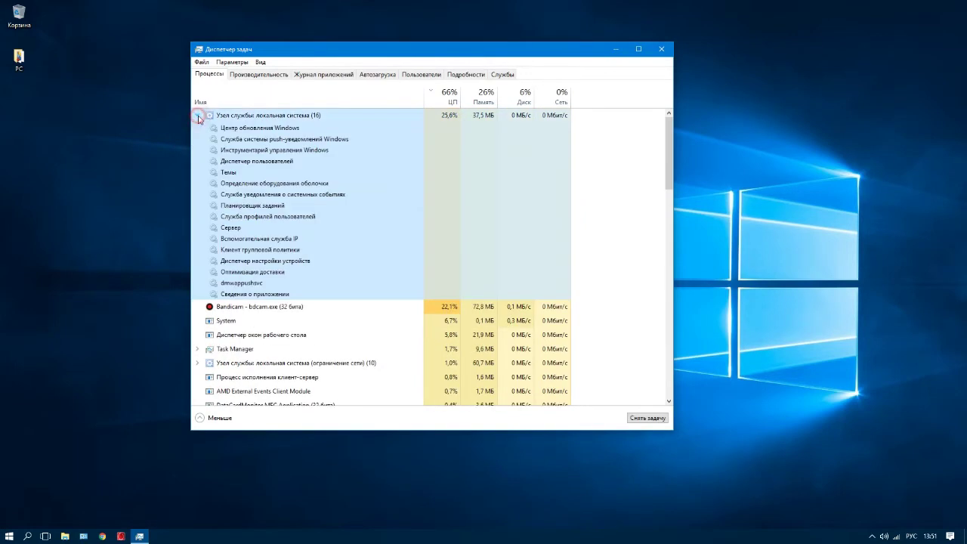
{"action": "left_click", "coordinate": [254, 130]}
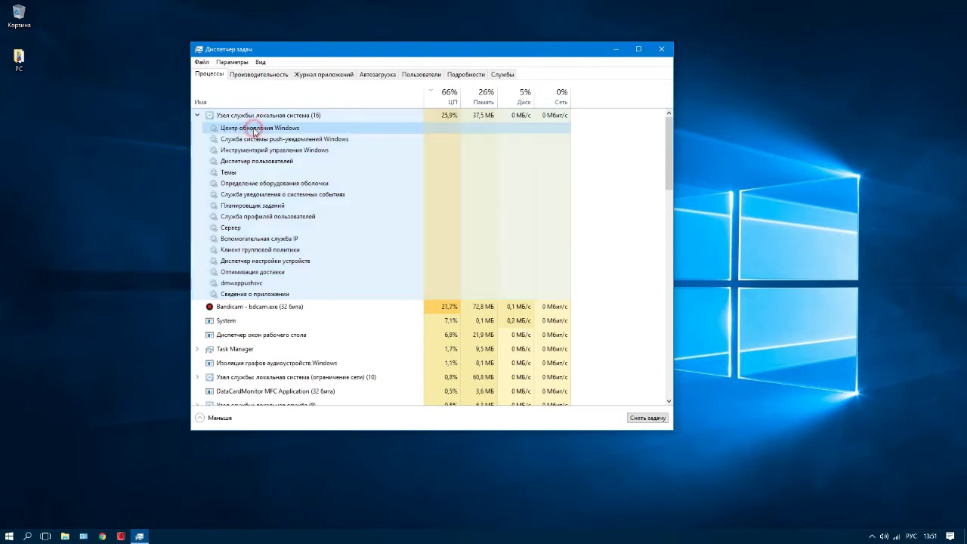
{"action": "right_click", "coordinate": [254, 130]}
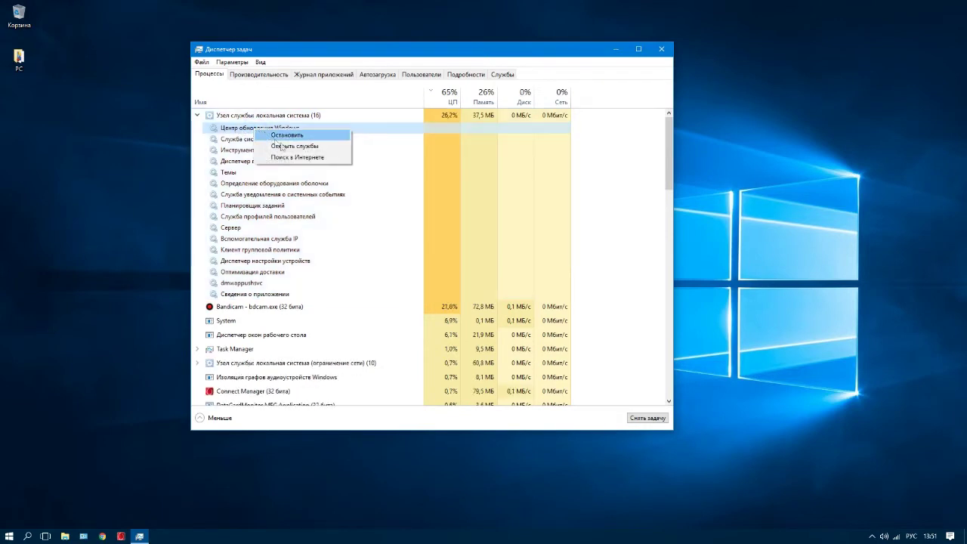
{"action": "left_click", "coordinate": [286, 147]}
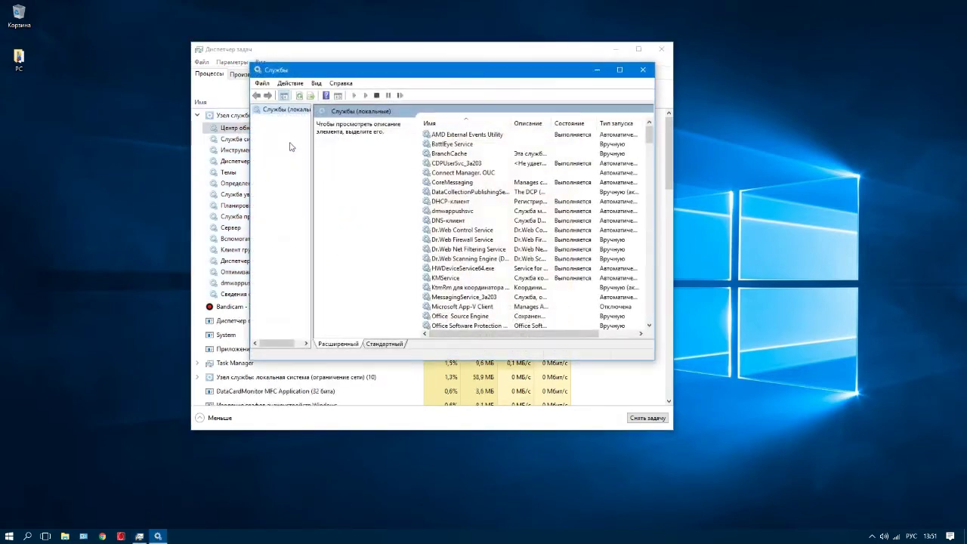
Set the startup type of the «Центр обновления Windows» service to «Отключена», apply it and stop the service.
{"action": "left_click_drag", "start_coordinate": [649, 135], "coordinate": [653, 327]}
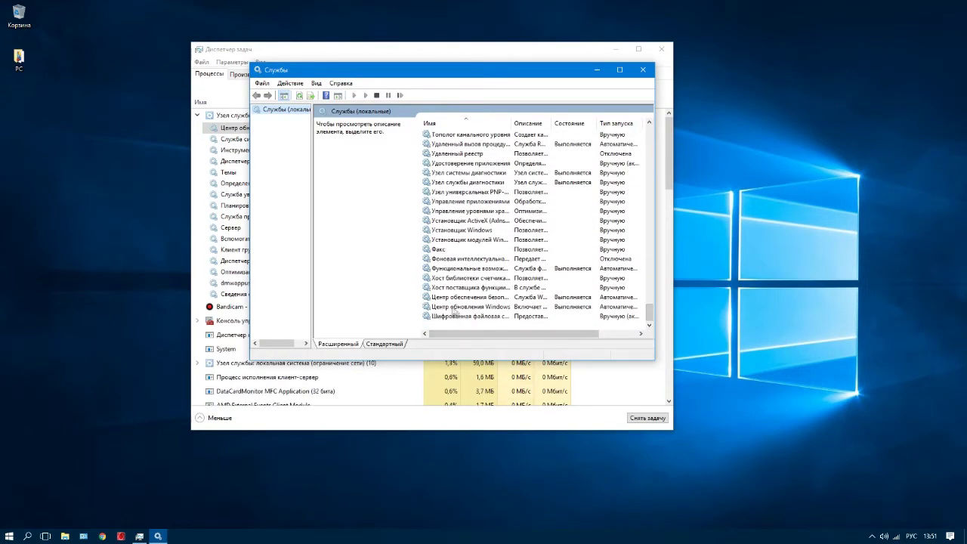
{"action": "left_click", "coordinate": [452, 308]}
{"action": "right_click", "coordinate": [475, 310]}
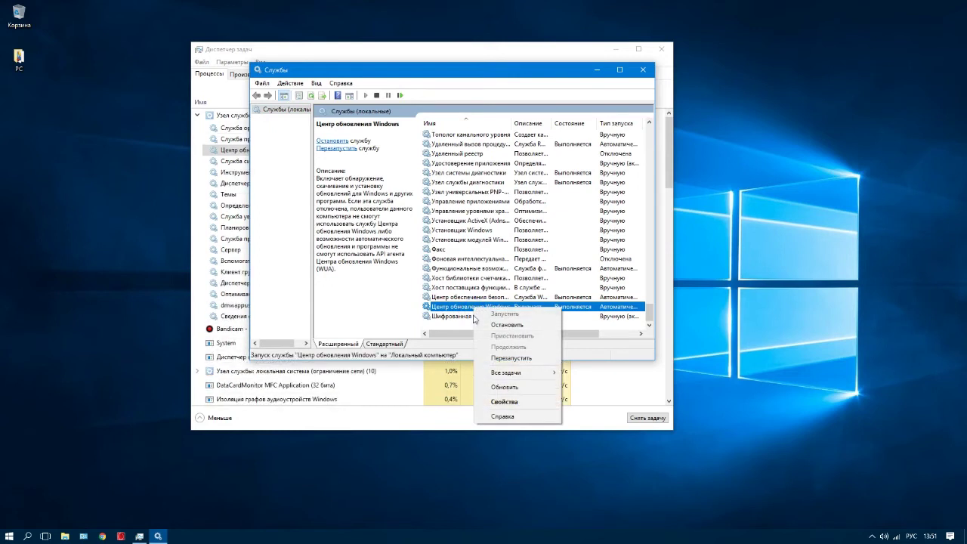
{"action": "left_click", "coordinate": [504, 401]}
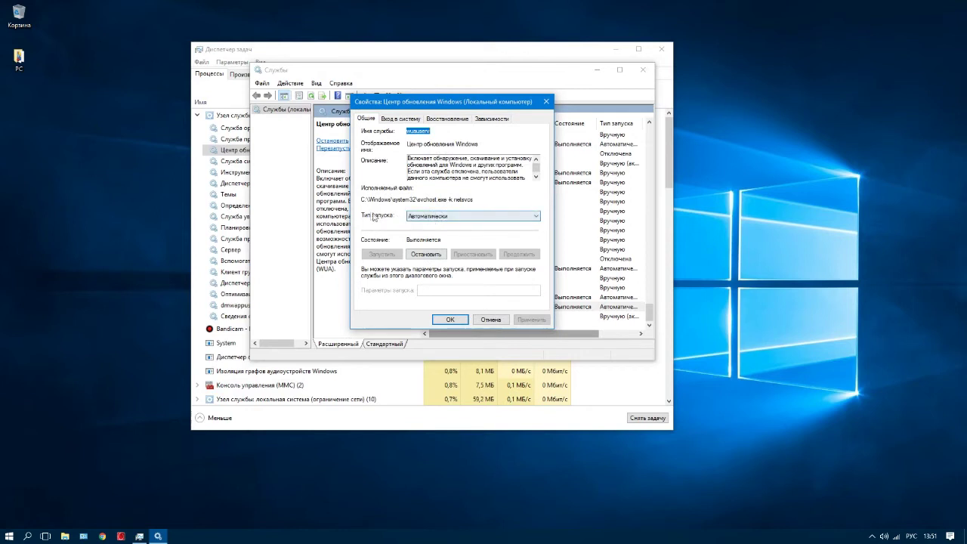
{"action": "left_click", "coordinate": [428, 217]}
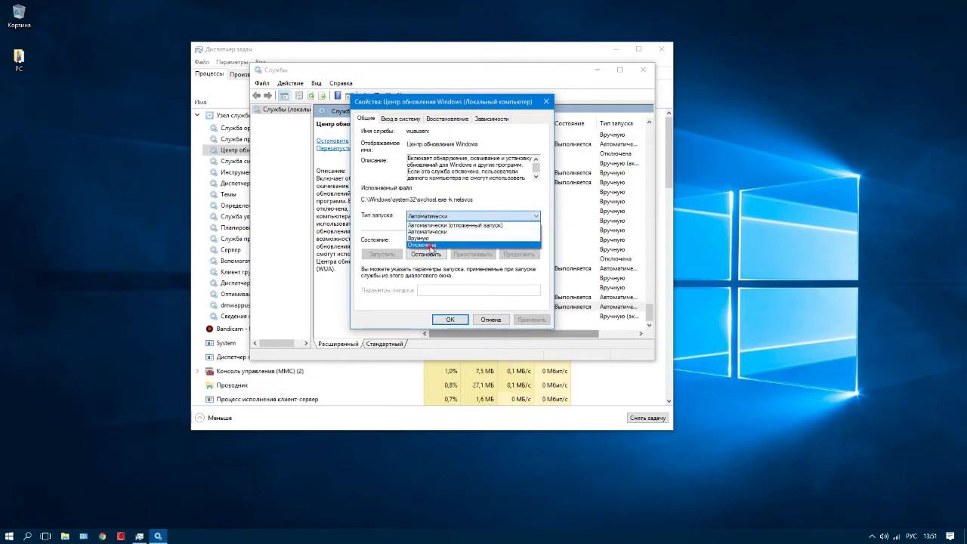
{"action": "left_click", "coordinate": [430, 246]}
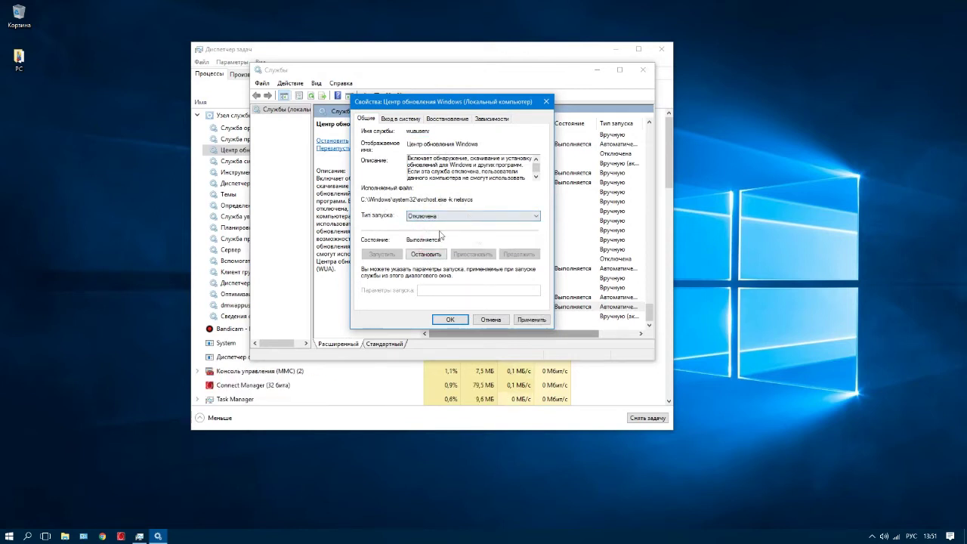
{"action": "left_click", "coordinate": [523, 320]}
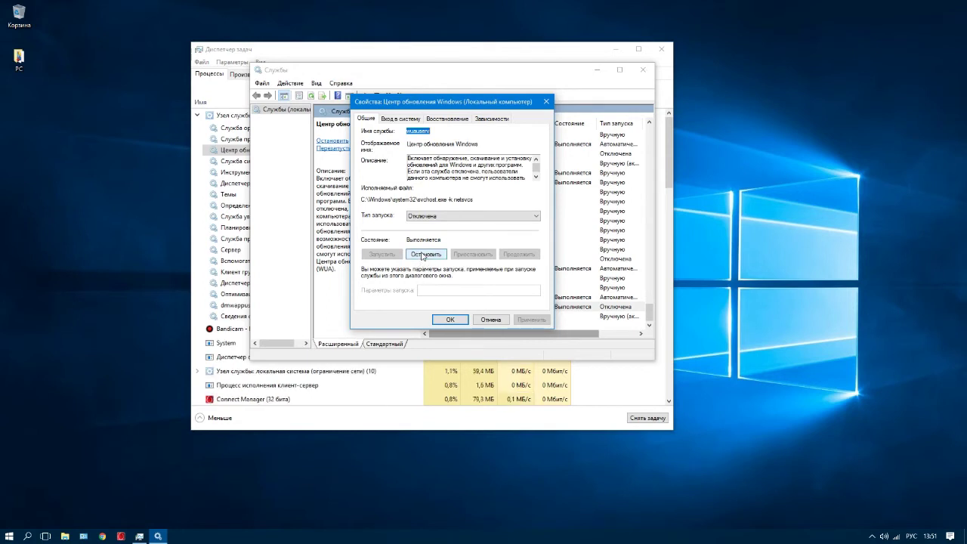
{"action": "left_click", "coordinate": [426, 255]}
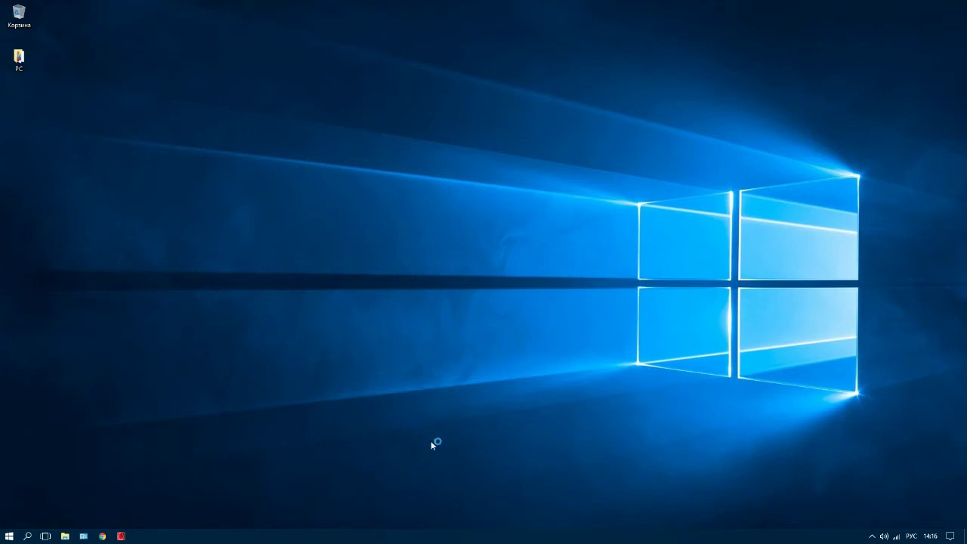
Inspect the services under «Узел службы: локальная система (ограничение сети)» in Task Manager and close it.
{"action": "right_click", "coordinate": [398, 538]}
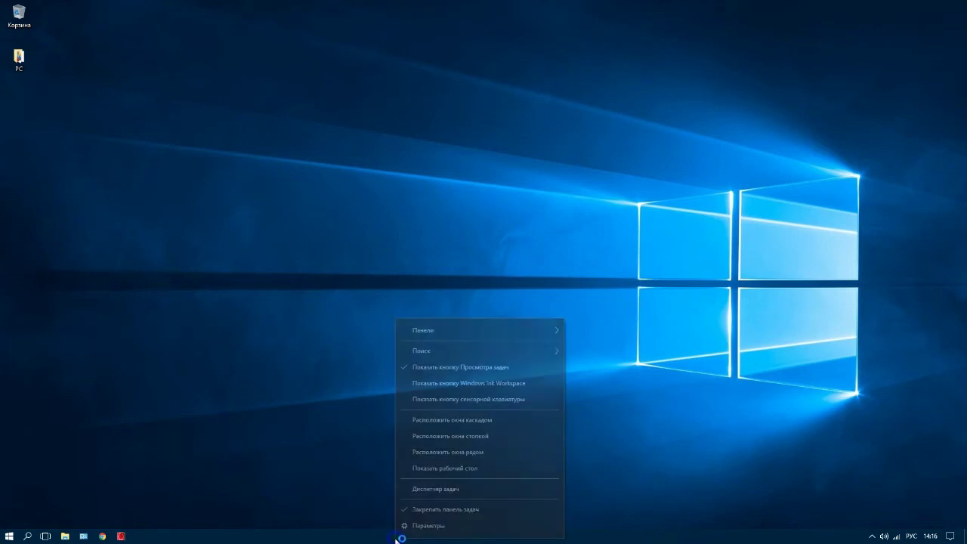
{"action": "left_click", "coordinate": [433, 490]}
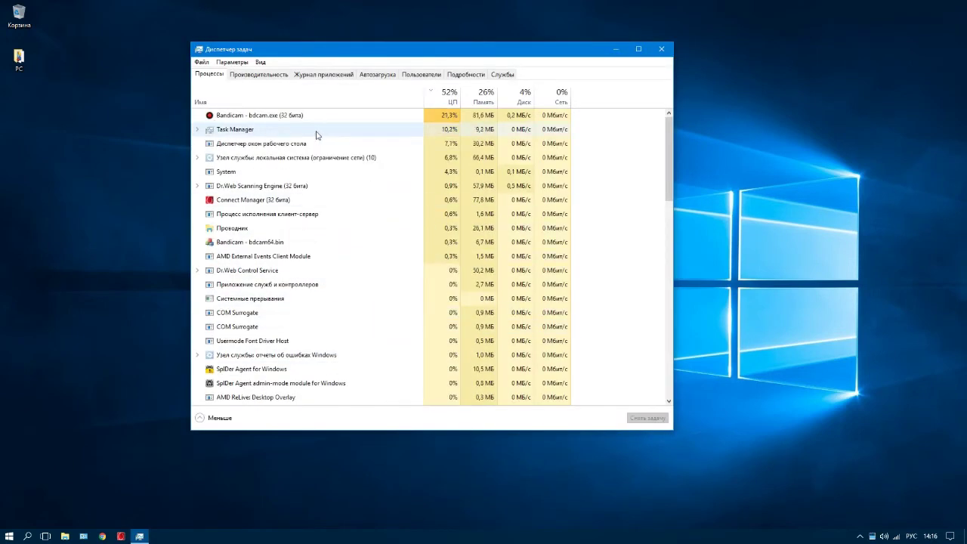
{"action": "left_click", "coordinate": [273, 175]}
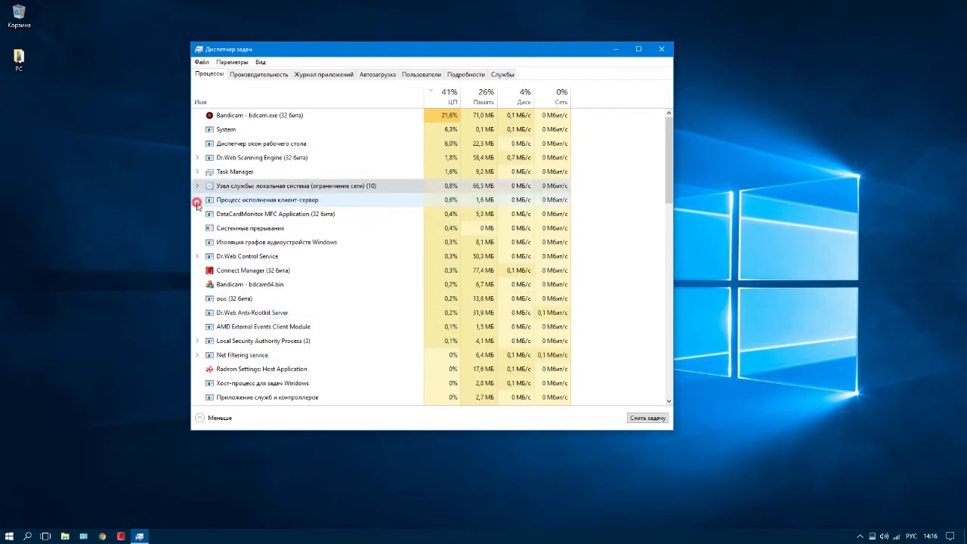
{"action": "left_click", "coordinate": [197, 186]}
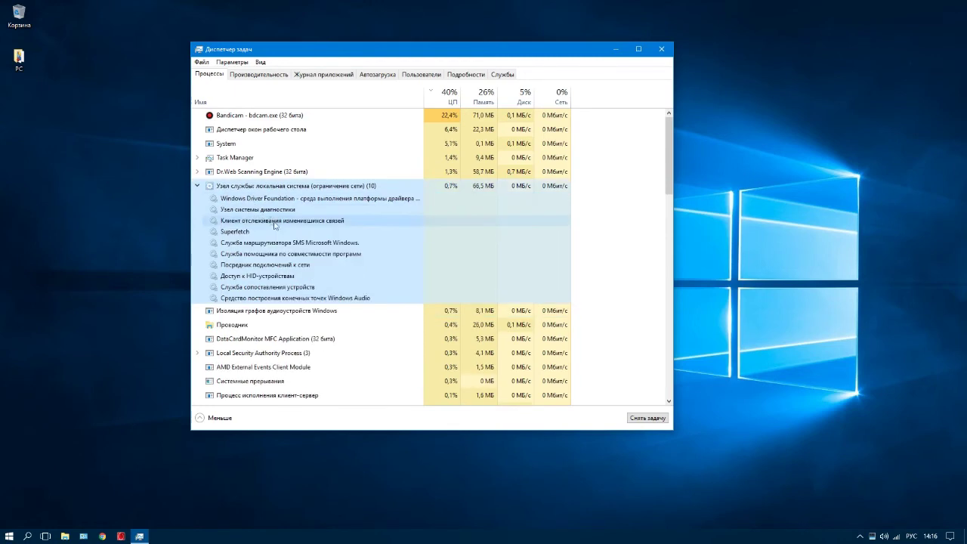
{"action": "left_click", "coordinate": [661, 48]}
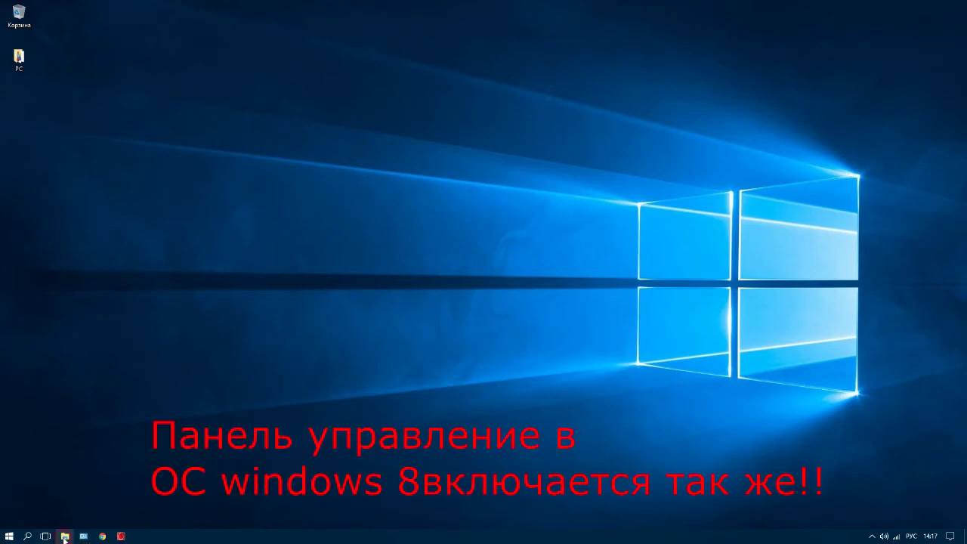
Open the Control Panel through File Explorer, show its items as «Крупные значки» and open «Администрирование».
{"action": "left_click", "coordinate": [65, 536]}
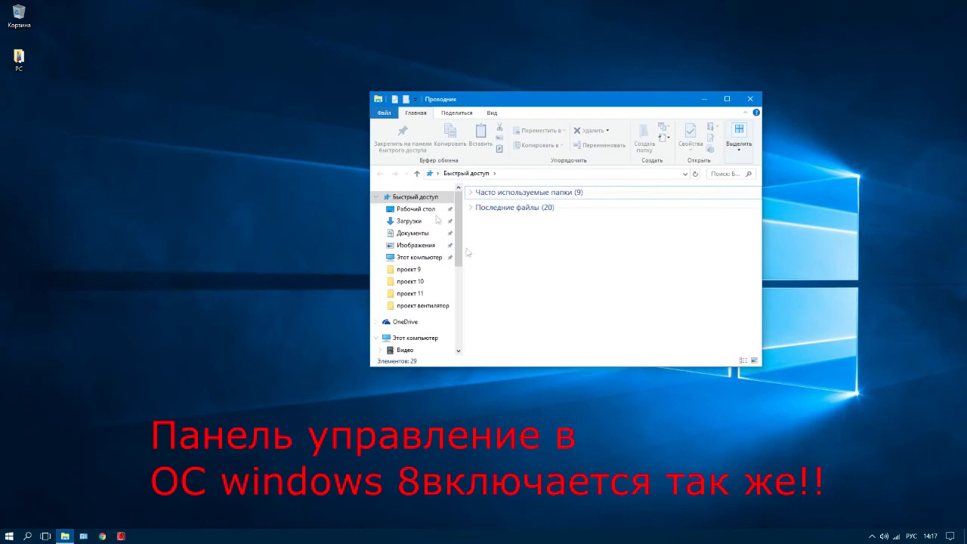
{"action": "left_click", "coordinate": [437, 174]}
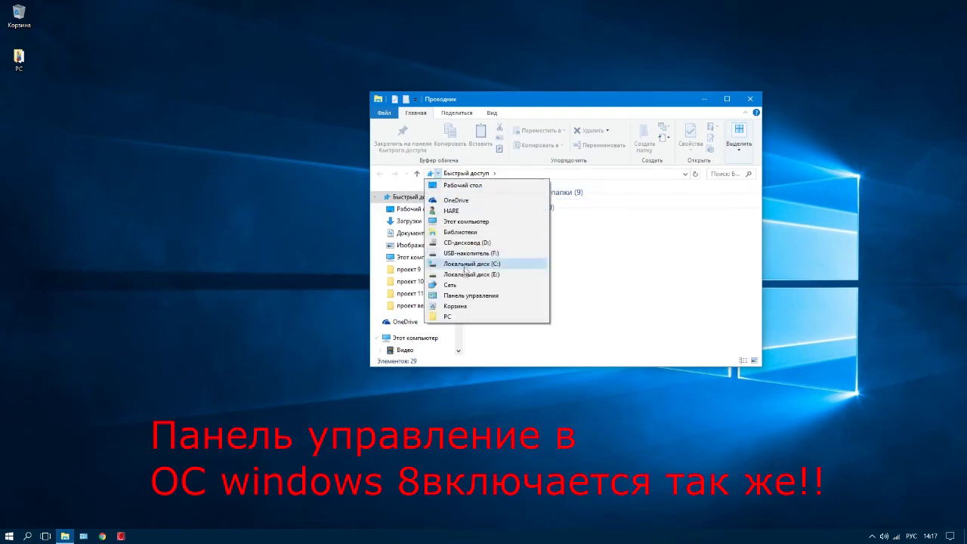
{"action": "left_click", "coordinate": [462, 296]}
{"action": "left_click", "coordinate": [709, 143]}
{"action": "left_click", "coordinate": [706, 169]}
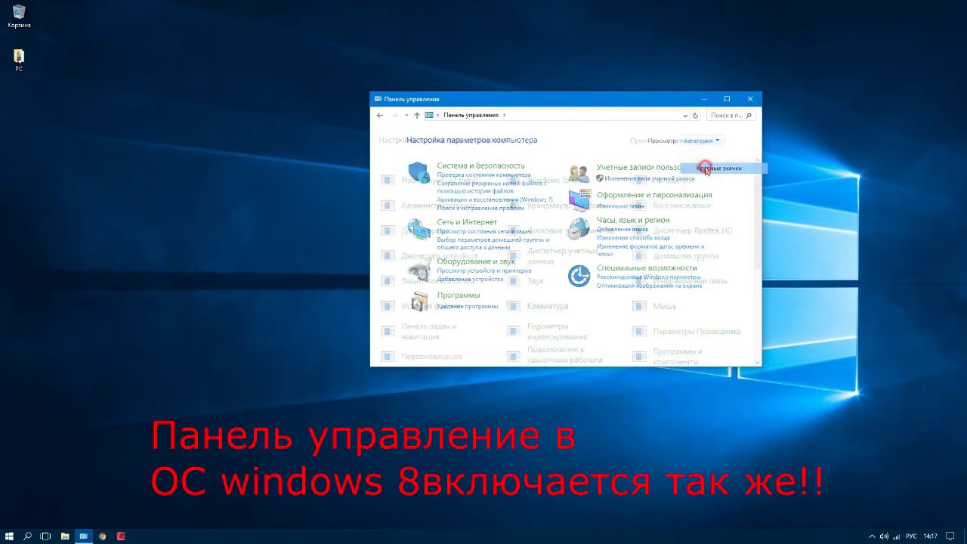
{"action": "left_click", "coordinate": [439, 208]}
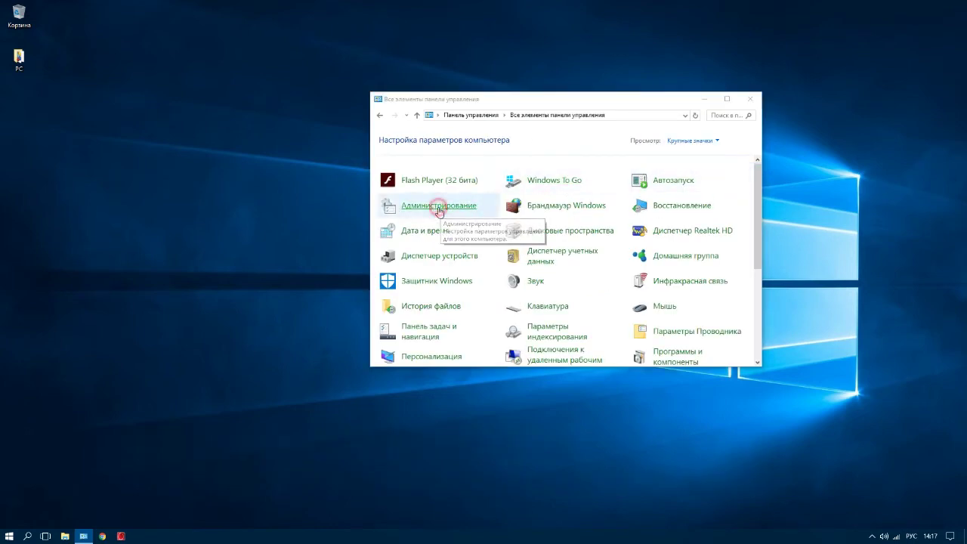
Open «Службы» from «Администрирование» and select the «Центр обновления Windows» service to check its description and startup type.
{"action": "scroll", "coordinate": [454, 318], "scroll_direction": "down", "scroll_amount": 1}
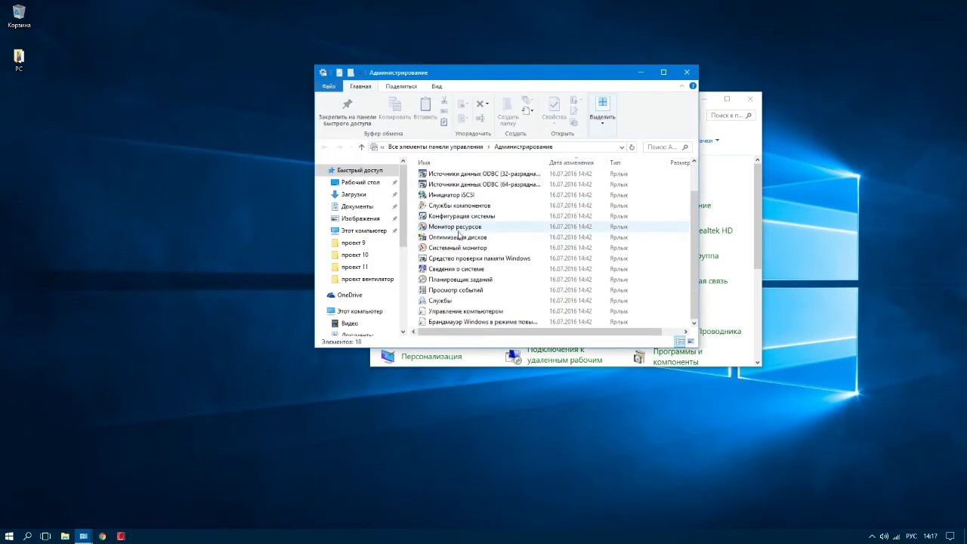
{"action": "left_click", "coordinate": [440, 301]}
{"action": "double_click", "coordinate": [440, 301]}
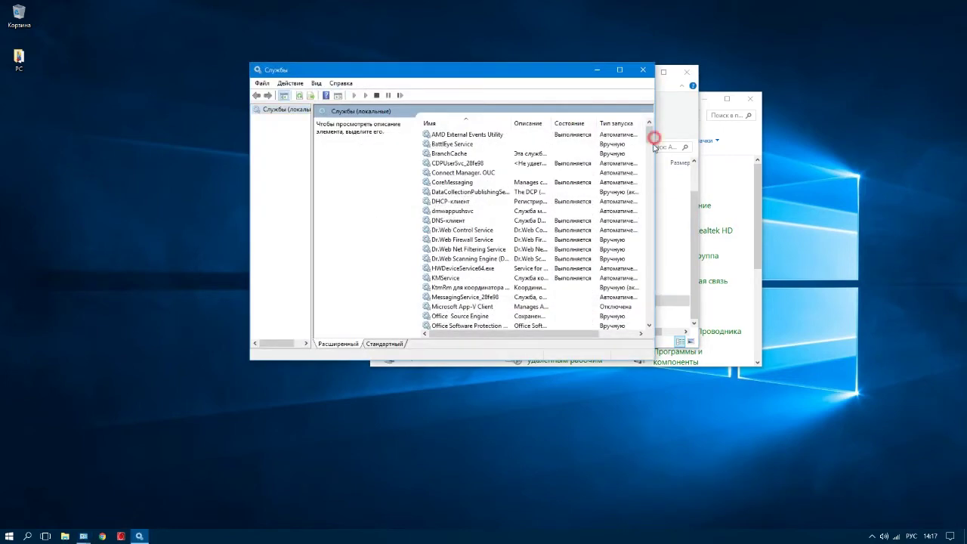
{"action": "left_click_drag", "start_coordinate": [650, 136], "coordinate": [650, 313]}
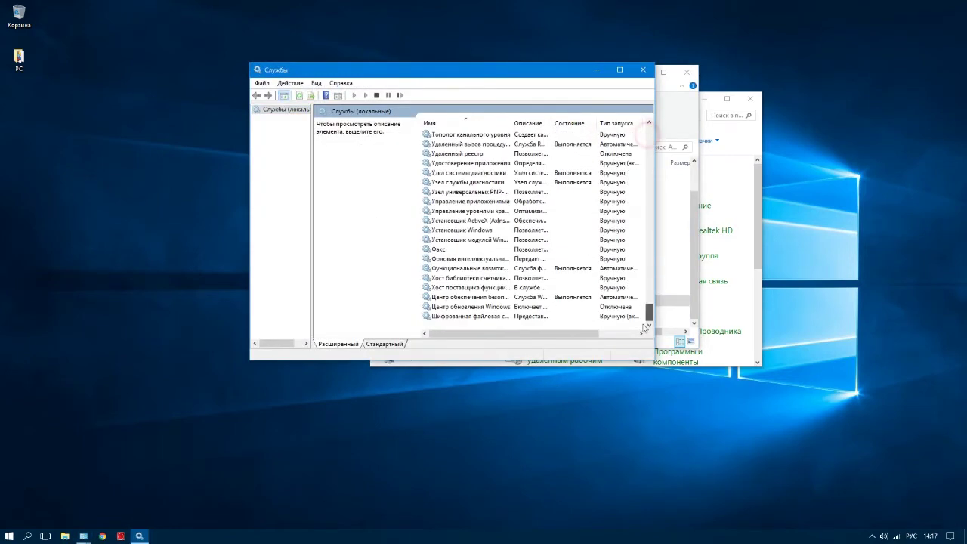
{"action": "left_click", "coordinate": [474, 308]}
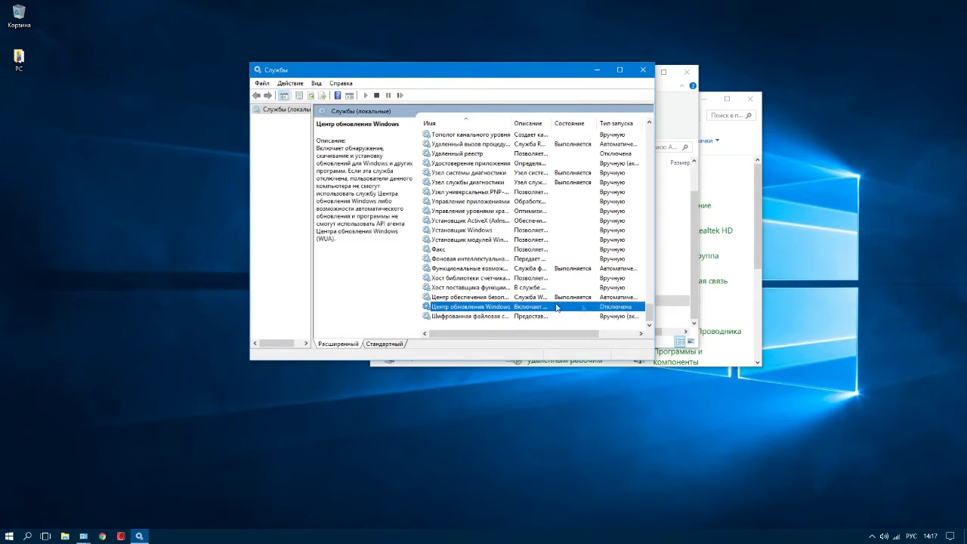
Close the «Службы», «Администрирование» and Control Panel windows.
{"action": "left_click", "coordinate": [645, 72]}
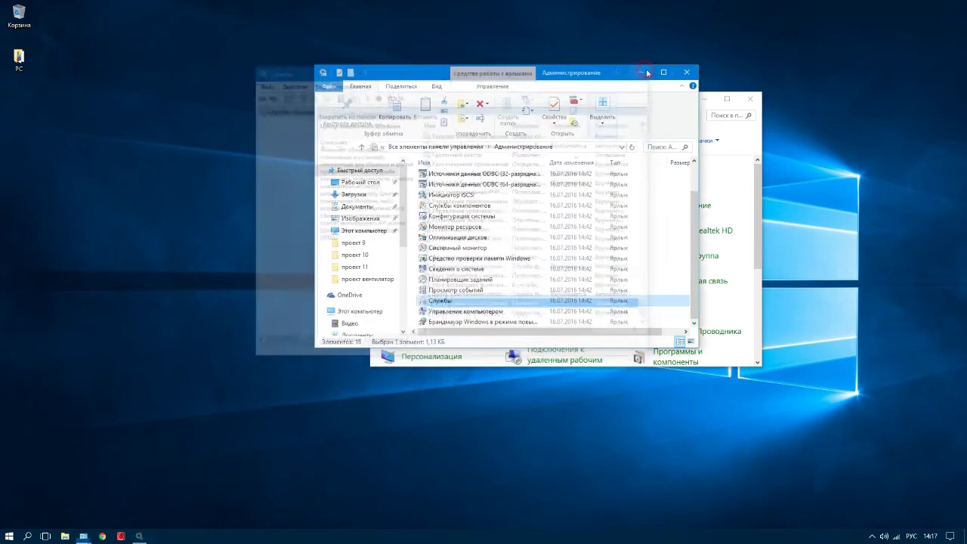
{"action": "left_click", "coordinate": [686, 74]}
{"action": "left_click", "coordinate": [748, 101]}
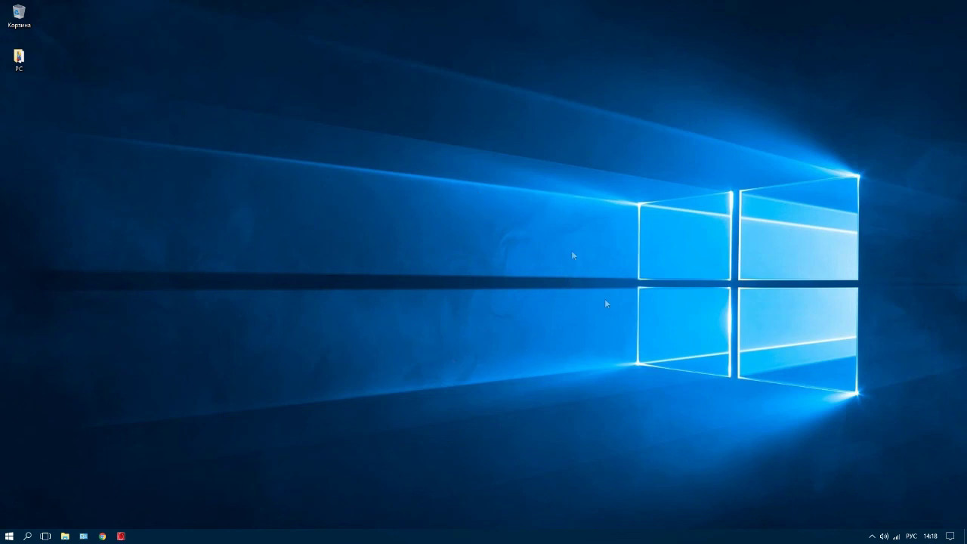
Reopen the Control Panel, look through all its items and close it.
{"action": "left_click", "coordinate": [83, 535]}
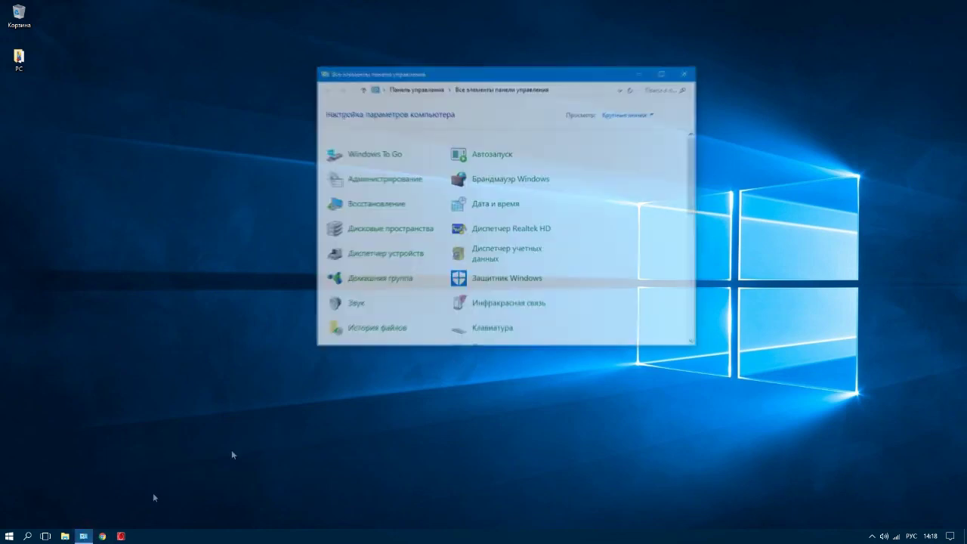
{"action": "scroll", "coordinate": [517, 253], "scroll_direction": "down", "scroll_amount": 2}
{"action": "scroll", "coordinate": [514, 253], "scroll_direction": "down", "scroll_amount": 5}
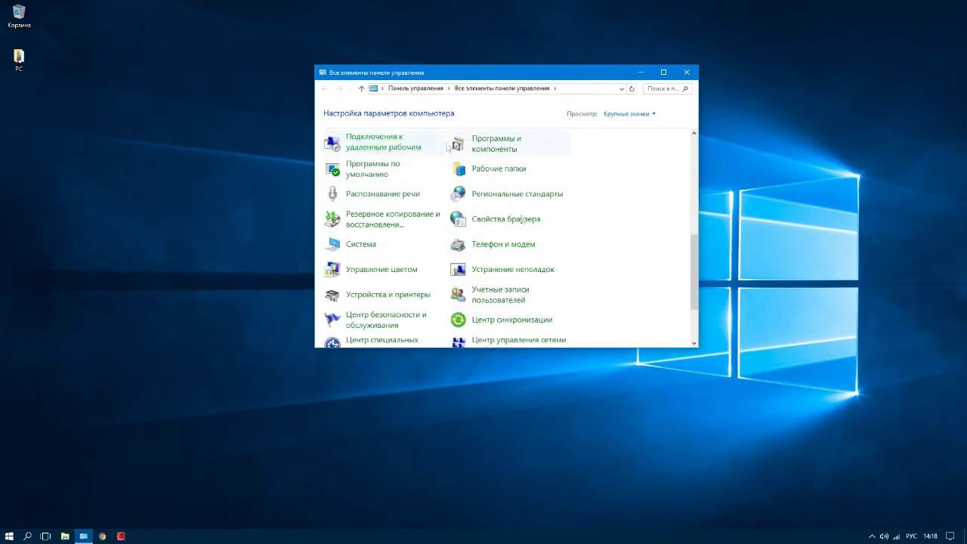
{"action": "left_click", "coordinate": [687, 73]}
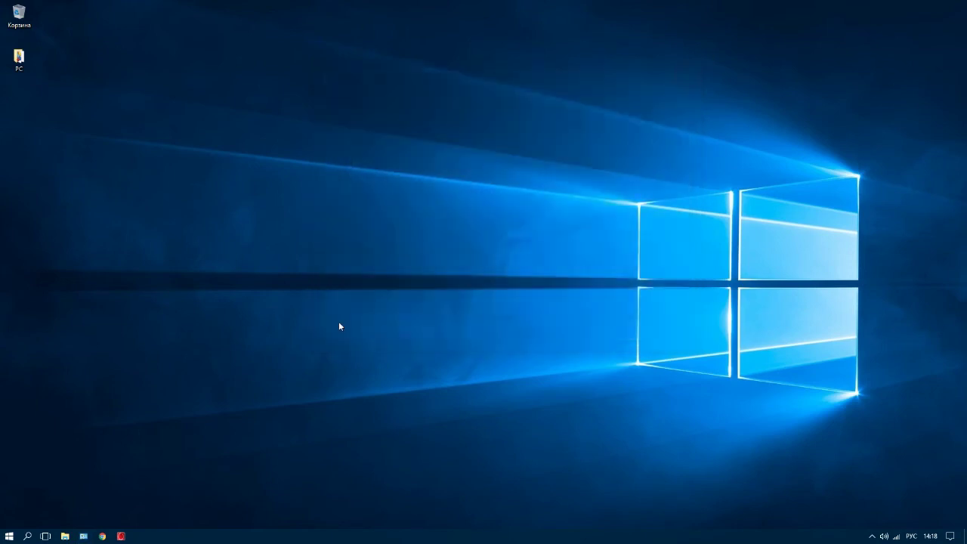